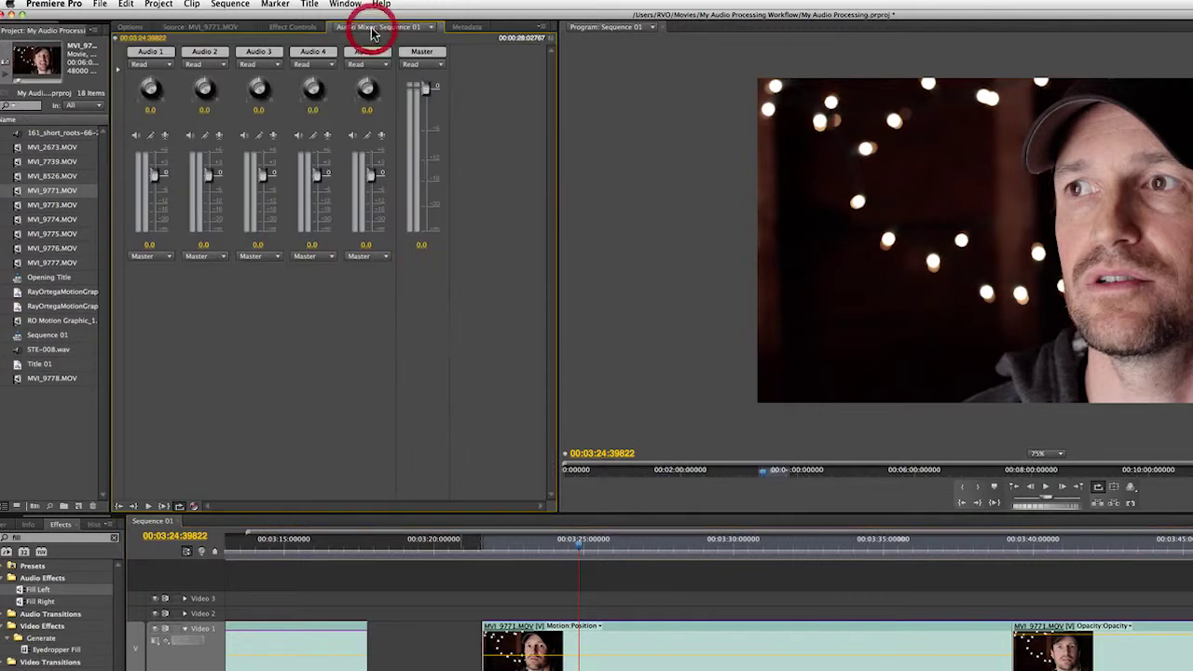
Show the mixer's track effects area and add an EQ effect and a Dynamics effect to the Audio 2 track.
{"action": "left_click", "coordinate": [119, 75]}
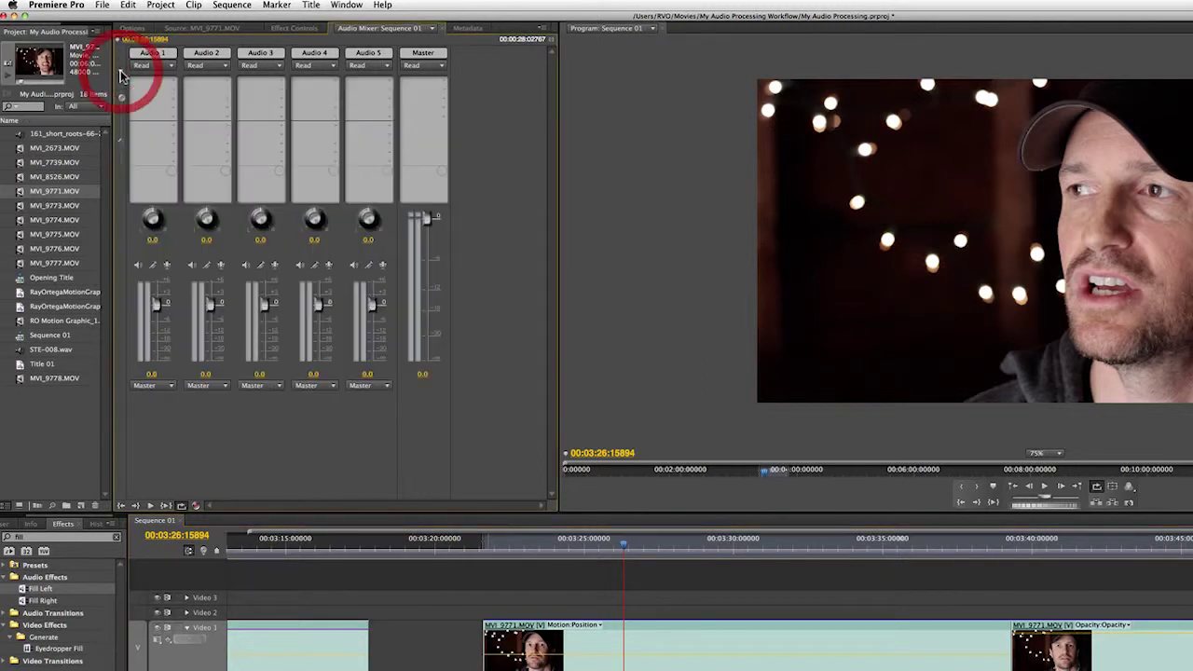
{"action": "left_click", "coordinate": [228, 83]}
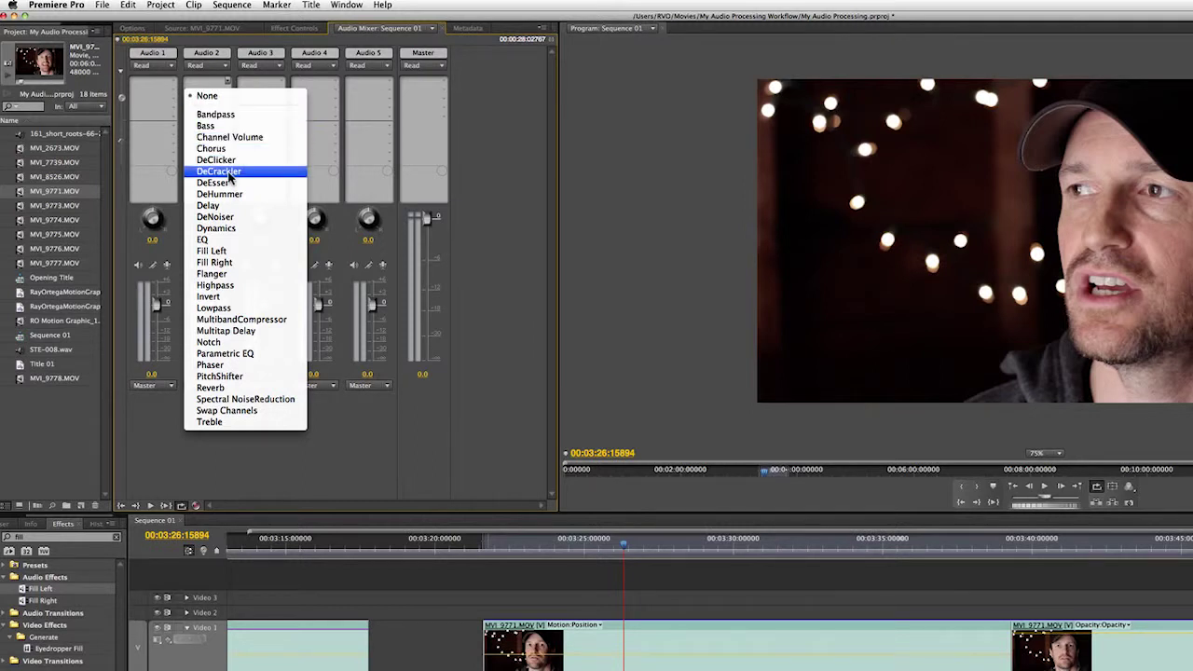
{"action": "left_click", "coordinate": [226, 241]}
{"action": "left_click", "coordinate": [227, 94]}
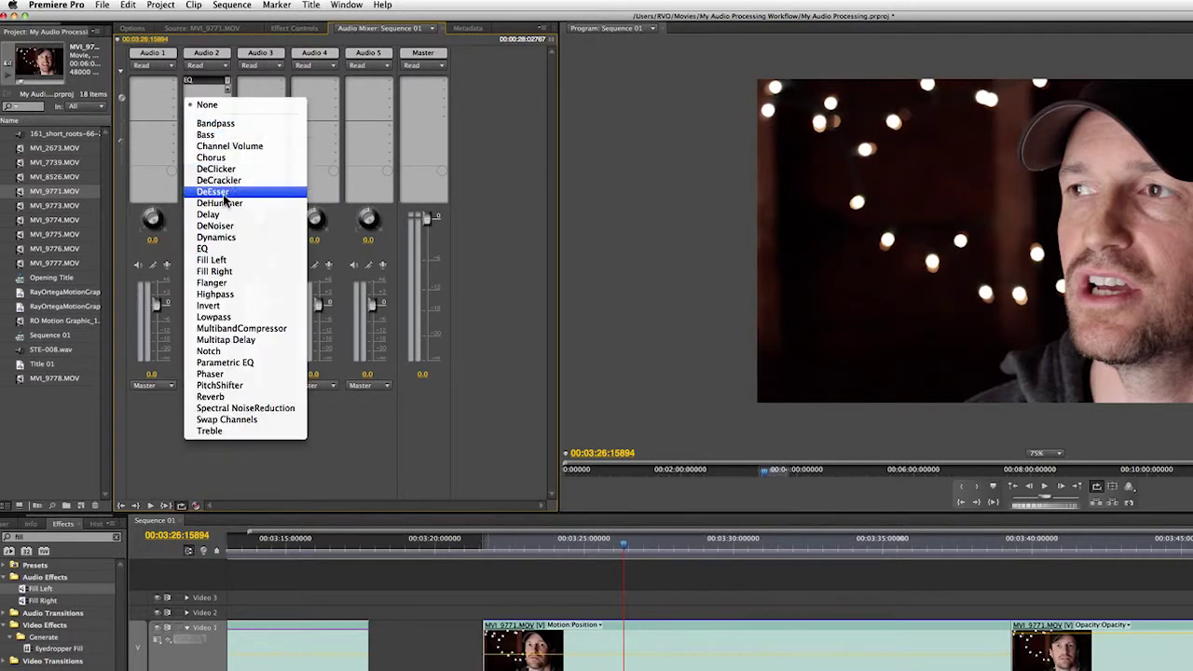
{"action": "left_click", "coordinate": [232, 240]}
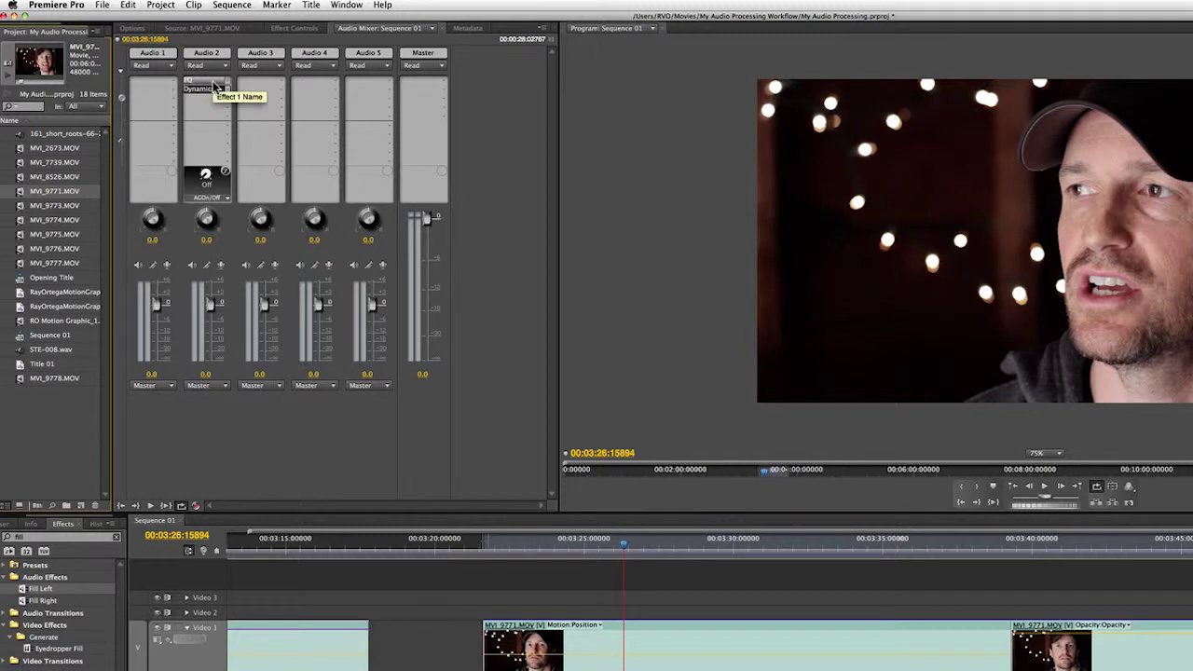
Open the EQ editor for Audio 2 and enable its Low, Mid2 and High bands.
{"action": "double_click", "coordinate": [207, 82]}
{"action": "left_click_drag", "start_coordinate": [247, 238], "coordinate": [672, 180]}
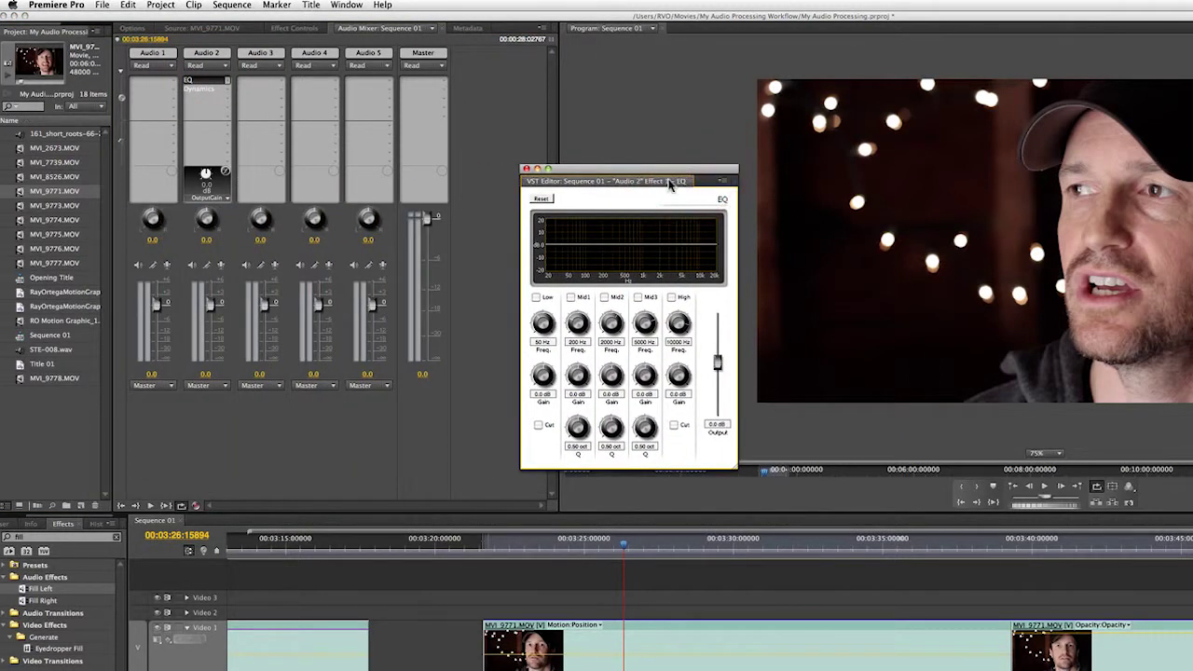
{"action": "left_click", "coordinate": [537, 298]}
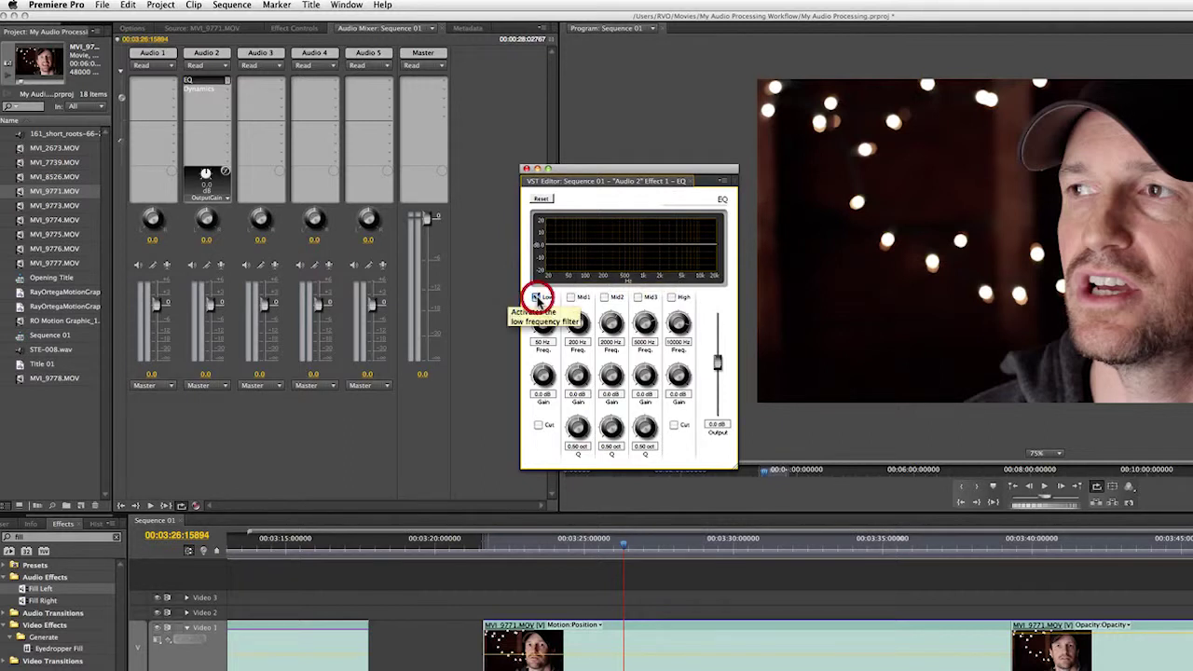
{"action": "left_click", "coordinate": [605, 298]}
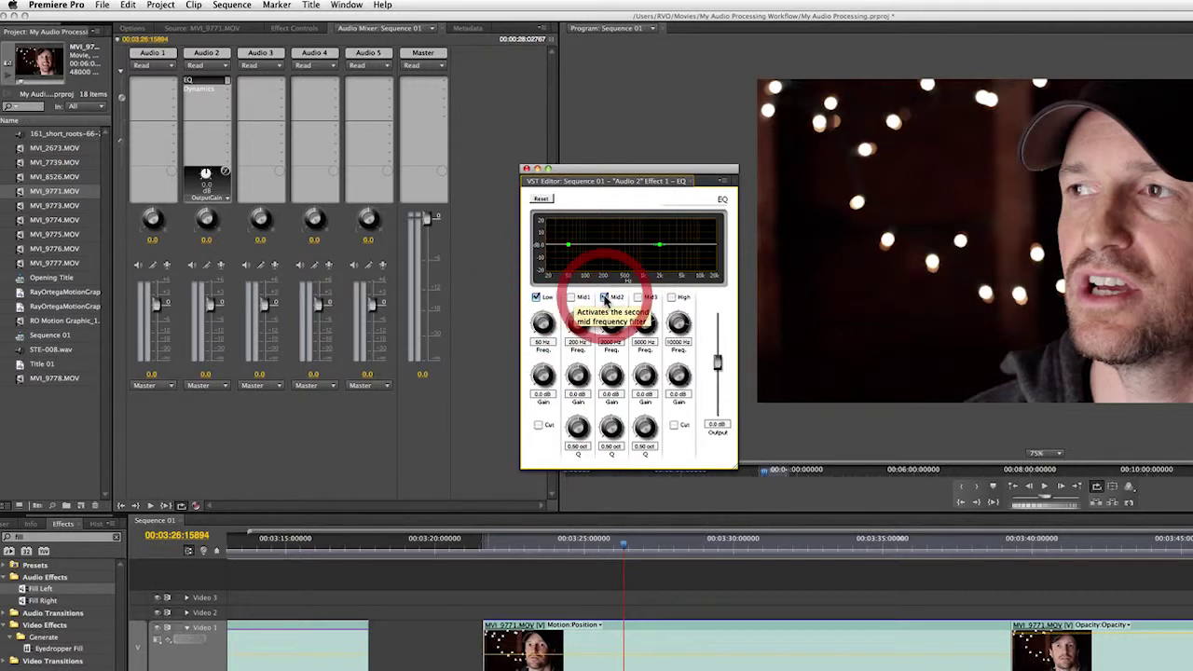
{"action": "left_click", "coordinate": [673, 299]}
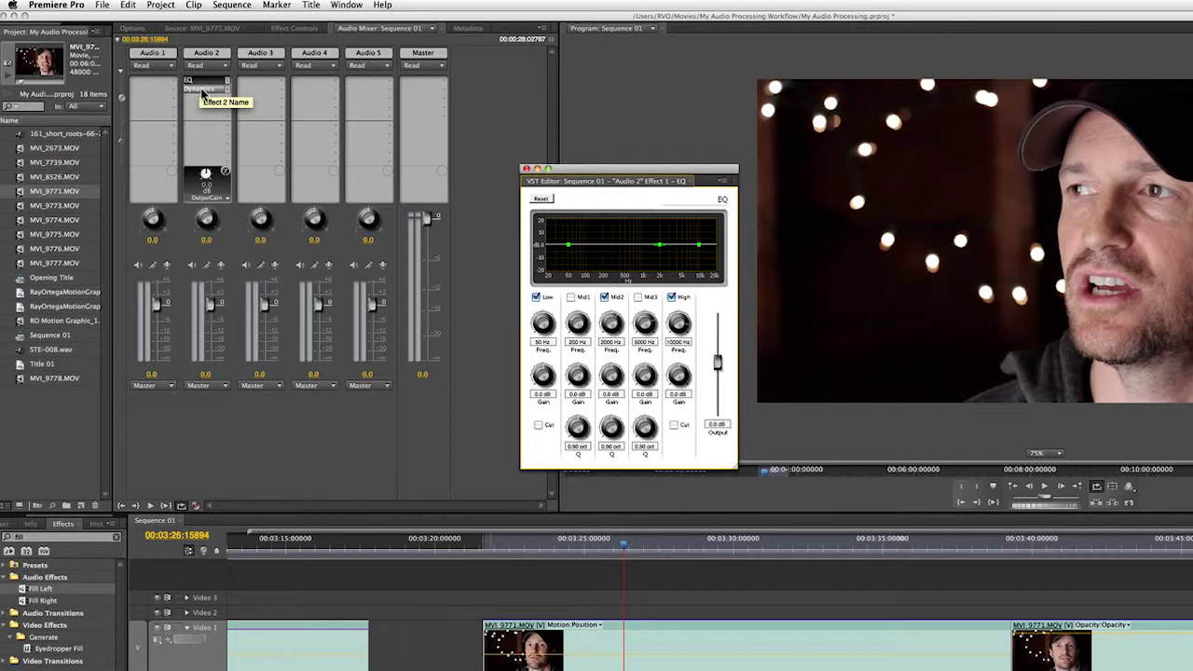
Open the Dynamics editor for Audio 2 and turn off the compressor and its automatic release.
{"action": "double_click", "coordinate": [202, 90]}
{"action": "left_click", "coordinate": [380, 154]}
{"action": "left_click_drag", "start_coordinate": [379, 154], "coordinate": [413, 277]}
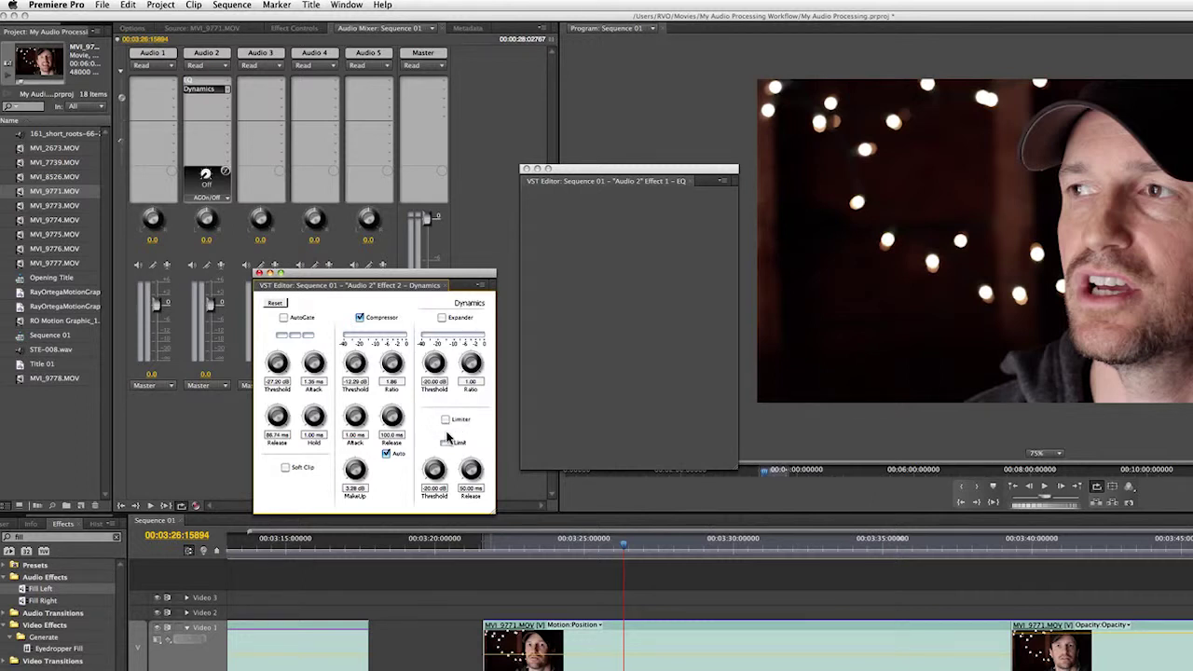
{"action": "left_click", "coordinate": [360, 318]}
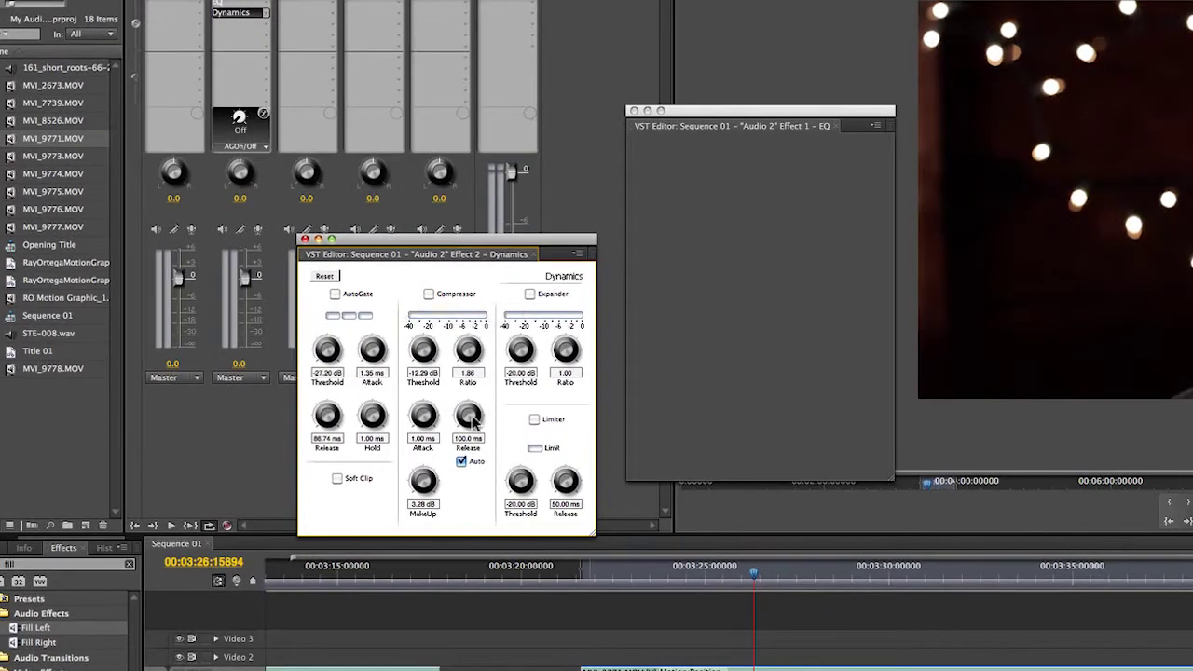
{"action": "left_click", "coordinate": [462, 462]}
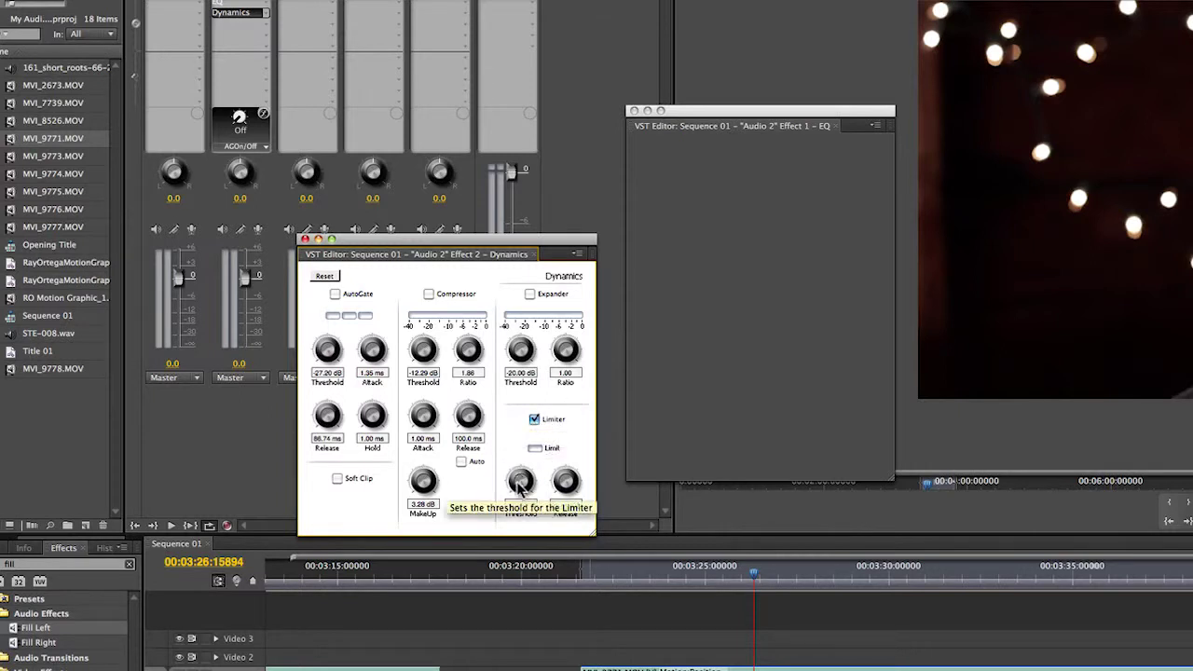
Enable the limiter in the Dynamics effect and set its threshold to -2.00 dB.
{"action": "left_click", "coordinate": [522, 480]}
{"action": "left_click_drag", "start_coordinate": [522, 480], "coordinate": [519, 438]}
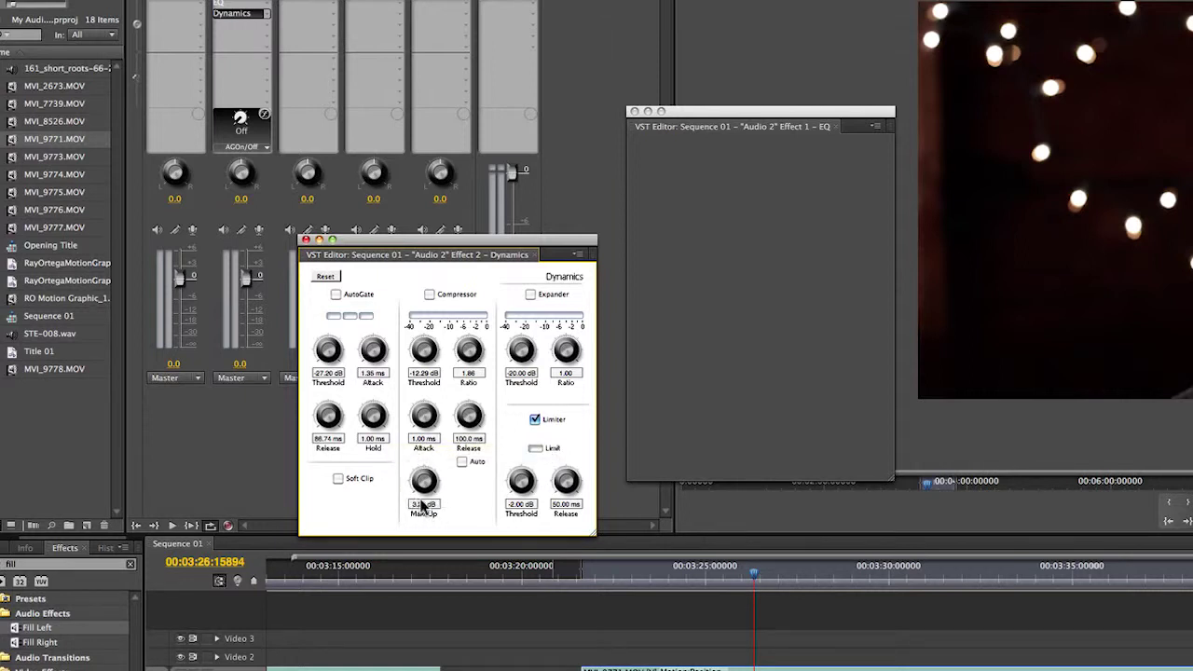
{"action": "left_click_drag", "start_coordinate": [447, 255], "coordinate": [736, 306]}
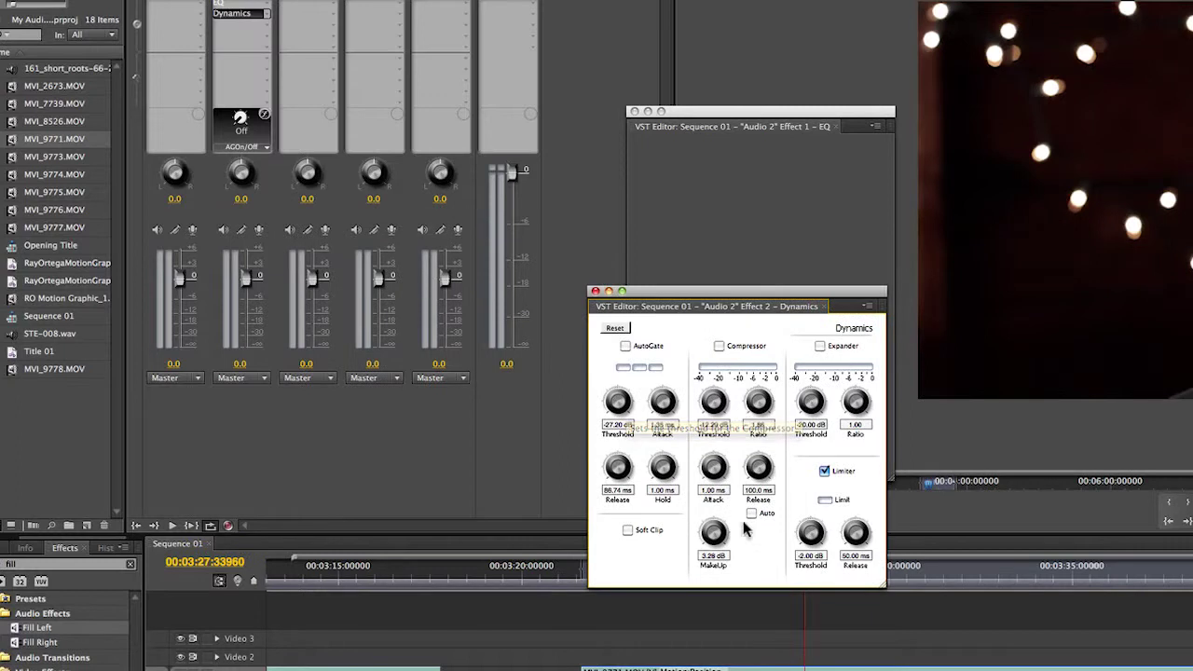
Enable the compressor and set its threshold to 0.00 dB and its ratio to 1.00.
{"action": "left_click", "coordinate": [721, 349]}
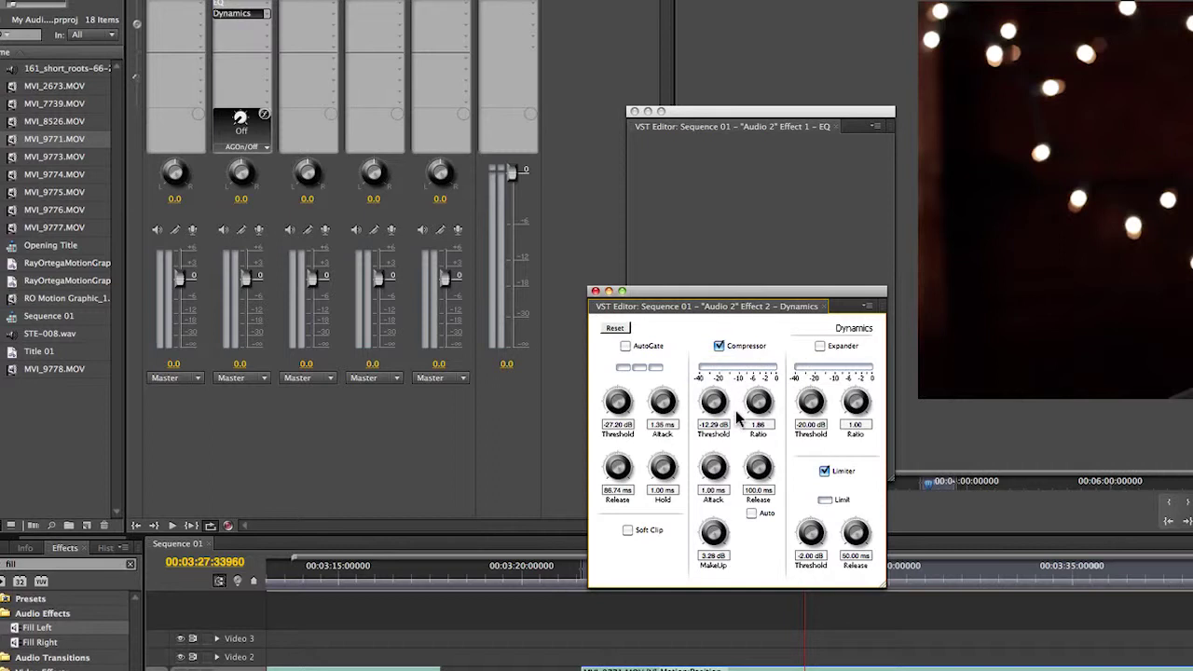
{"action": "left_click_drag", "start_coordinate": [732, 409], "coordinate": [721, 354]}
{"action": "left_click_drag", "start_coordinate": [761, 420], "coordinate": [762, 430]}
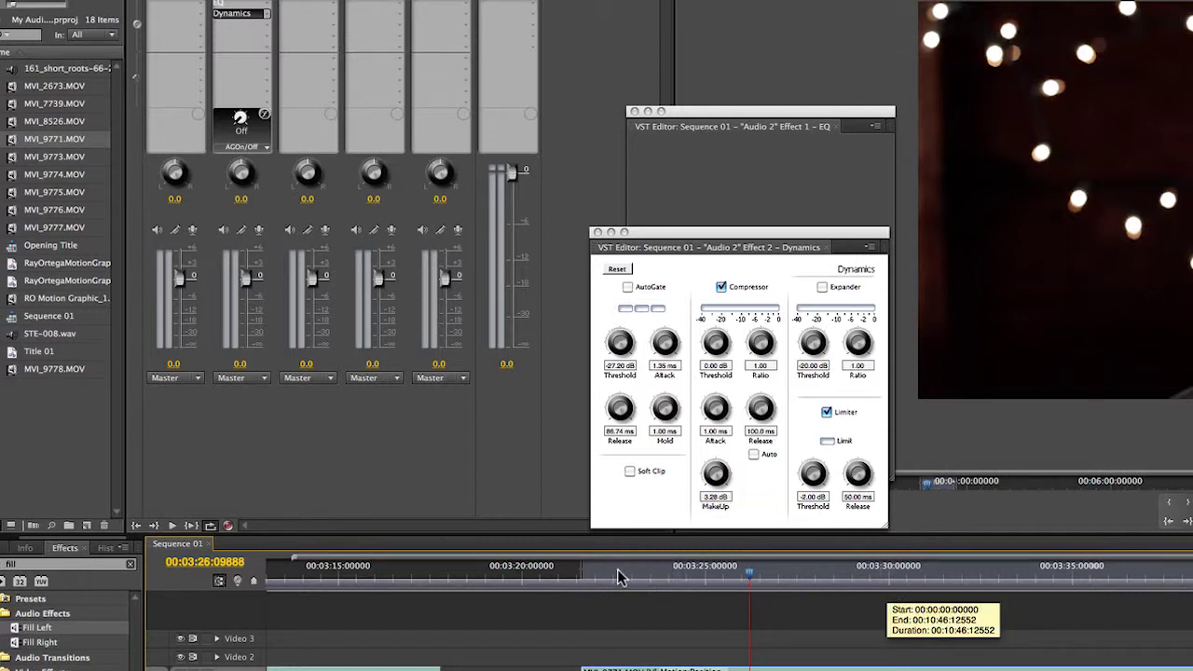
Raise the compressor's MakeUp gain to about 12.76 dB during playback and replay the sequence from about 00:03:20.
{"action": "key", "text": "space"}
{"action": "left_click_drag", "start_coordinate": [716, 474], "coordinate": [723, 408]}
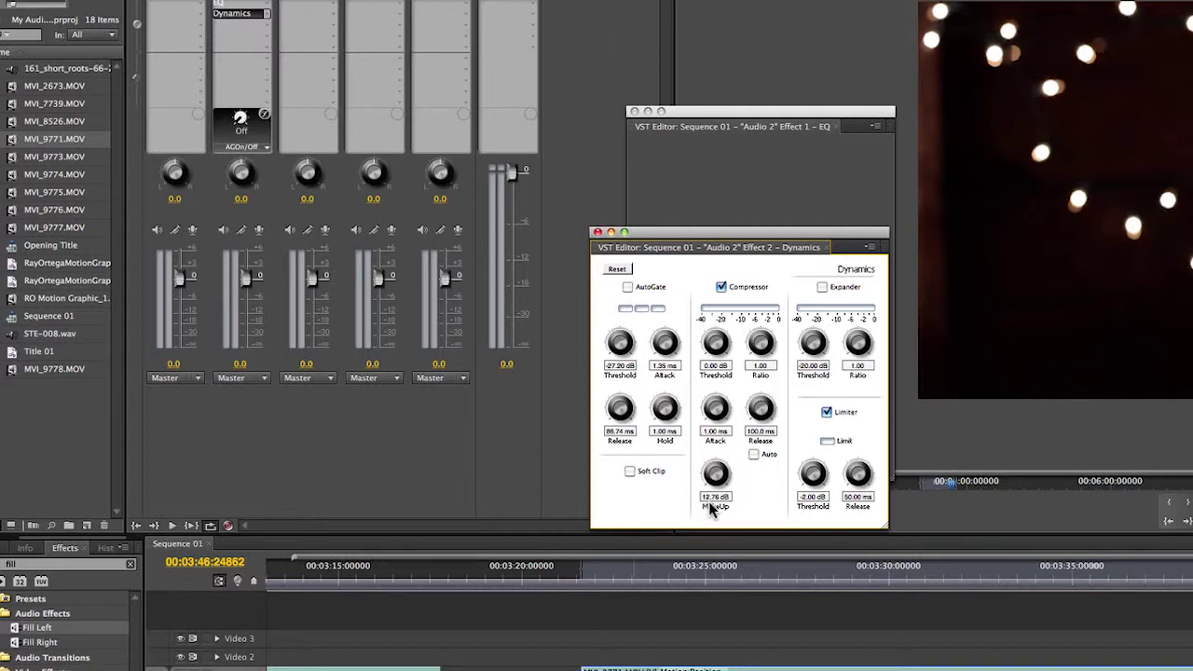
{"action": "left_click_drag", "start_coordinate": [603, 580], "coordinate": [554, 580]}
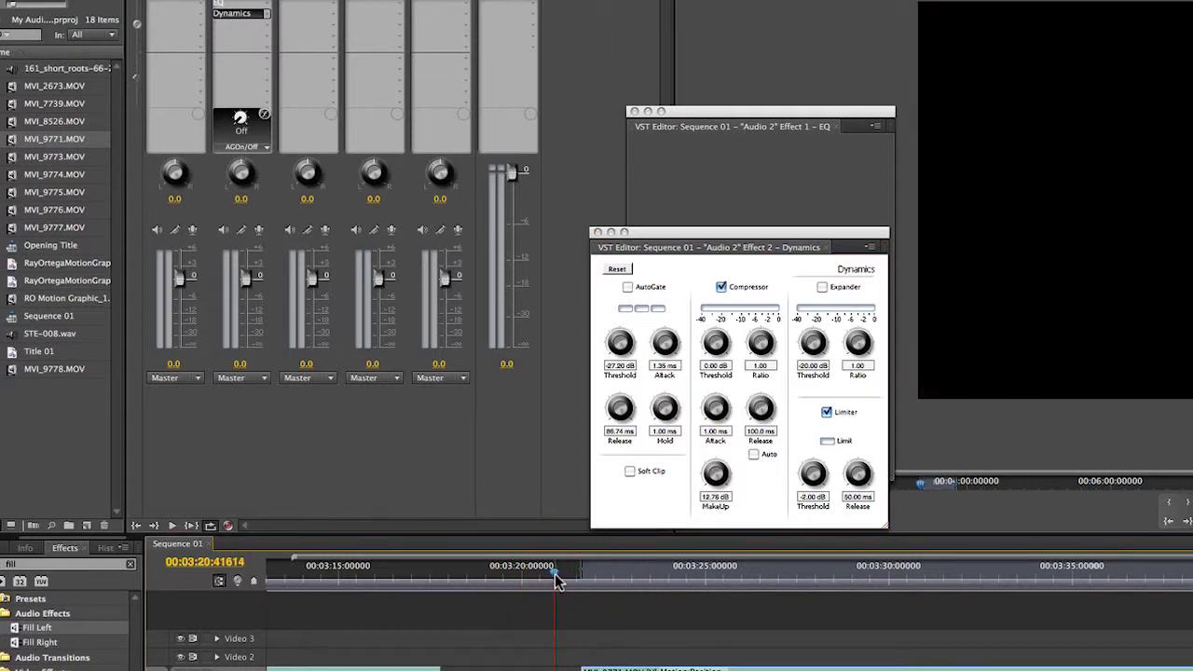
{"action": "key", "text": "space"}
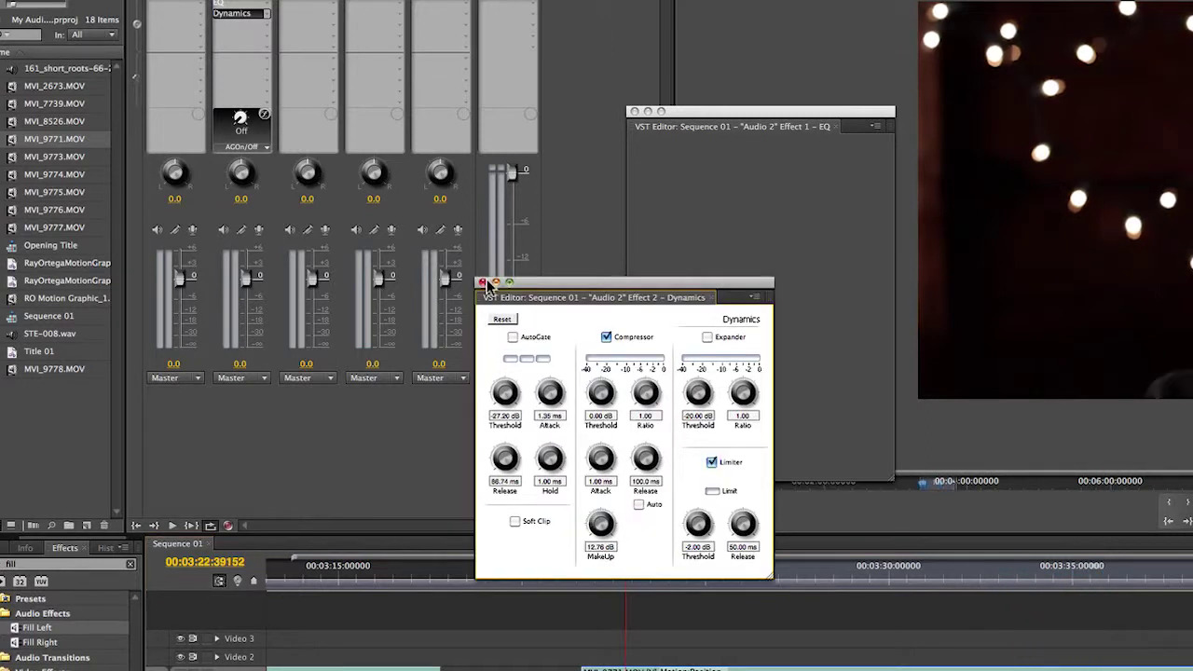
Close the Dynamics editor and reopen the EQ editor for Audio 2.
{"action": "left_click", "coordinate": [483, 282]}
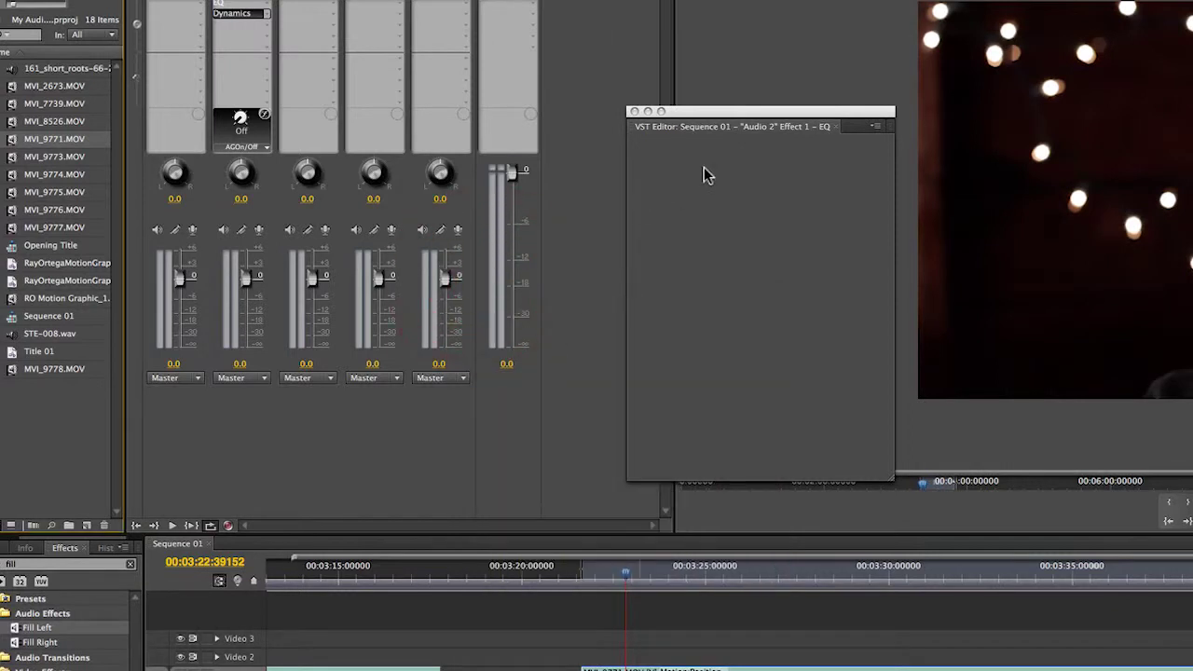
{"action": "left_click_drag", "start_coordinate": [727, 128], "coordinate": [674, 180]}
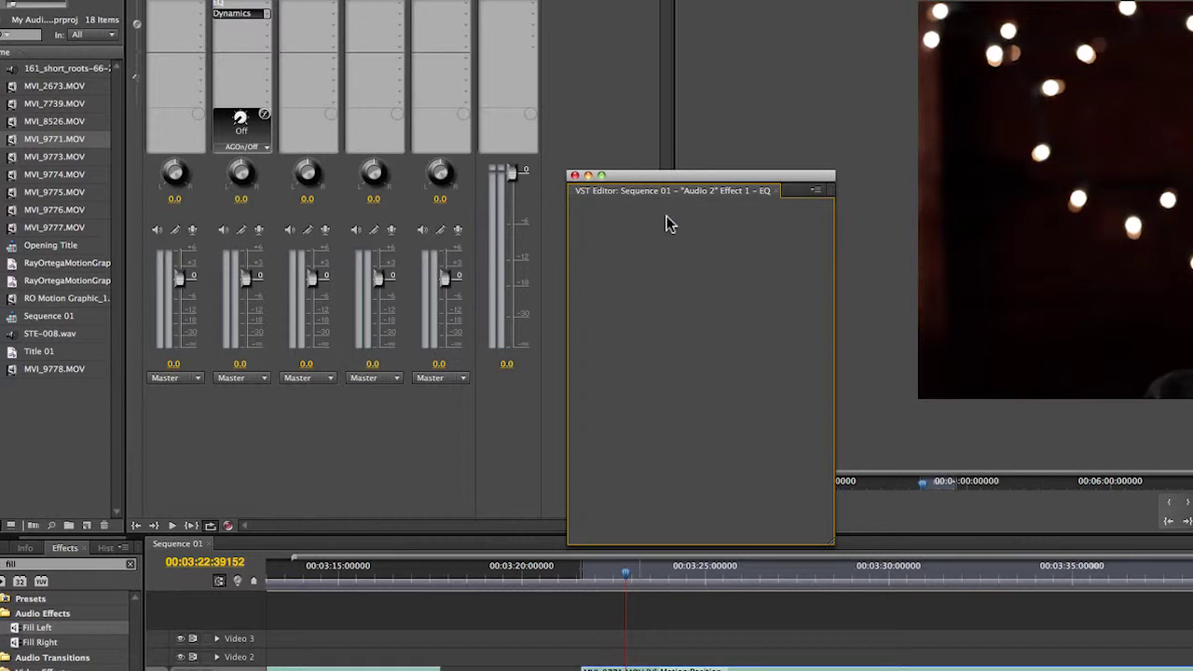
{"action": "double_click", "coordinate": [225, 4]}
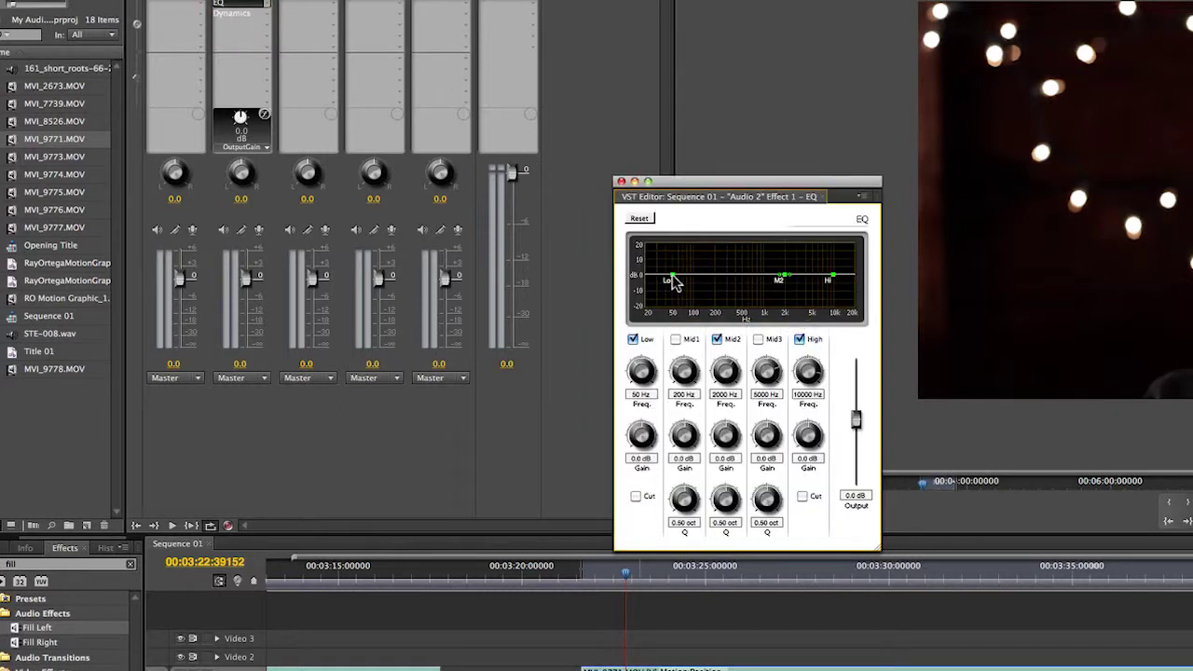
Try an EQ curve with Low at about 31 Hz and -10.9 dB and Mid2 at about 231 Hz and 2.7 dB, and reset the EQ.
{"action": "mouse_move", "coordinate": [675, 283]}
{"action": "left_mouse_down"}
{"action": "mouse_move", "coordinate": [657, 302]}
{"action": "mouse_move", "coordinate": [658, 291]}
{"action": "left_mouse_up"}
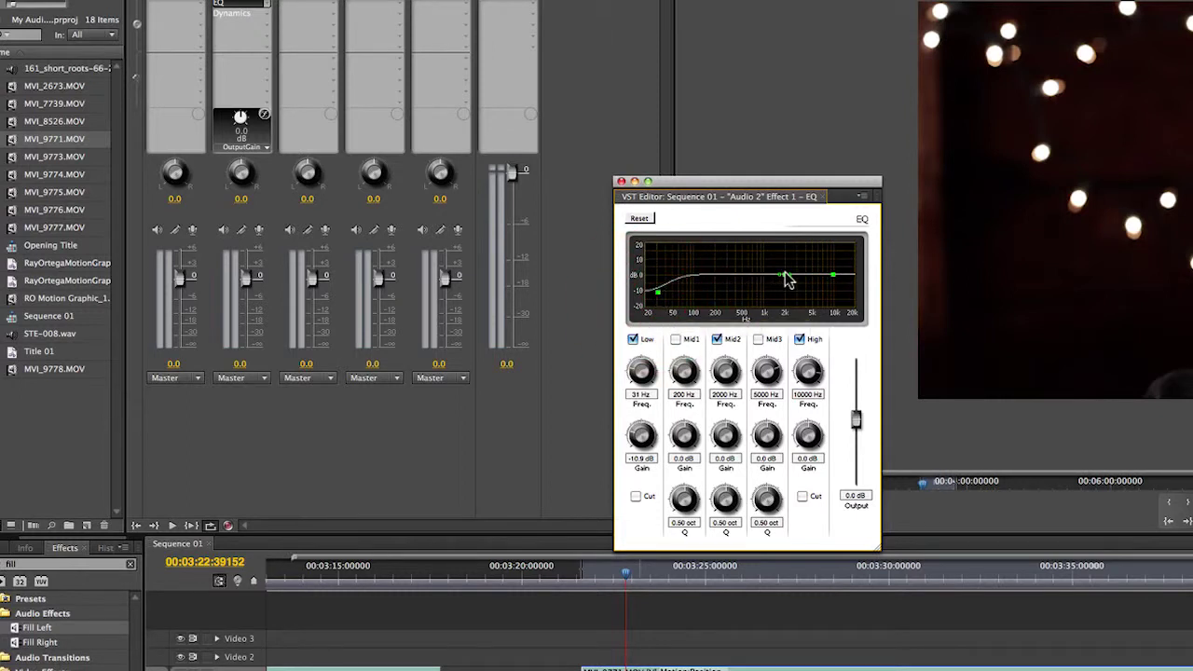
{"action": "left_click_drag", "start_coordinate": [786, 280], "coordinate": [745, 271]}
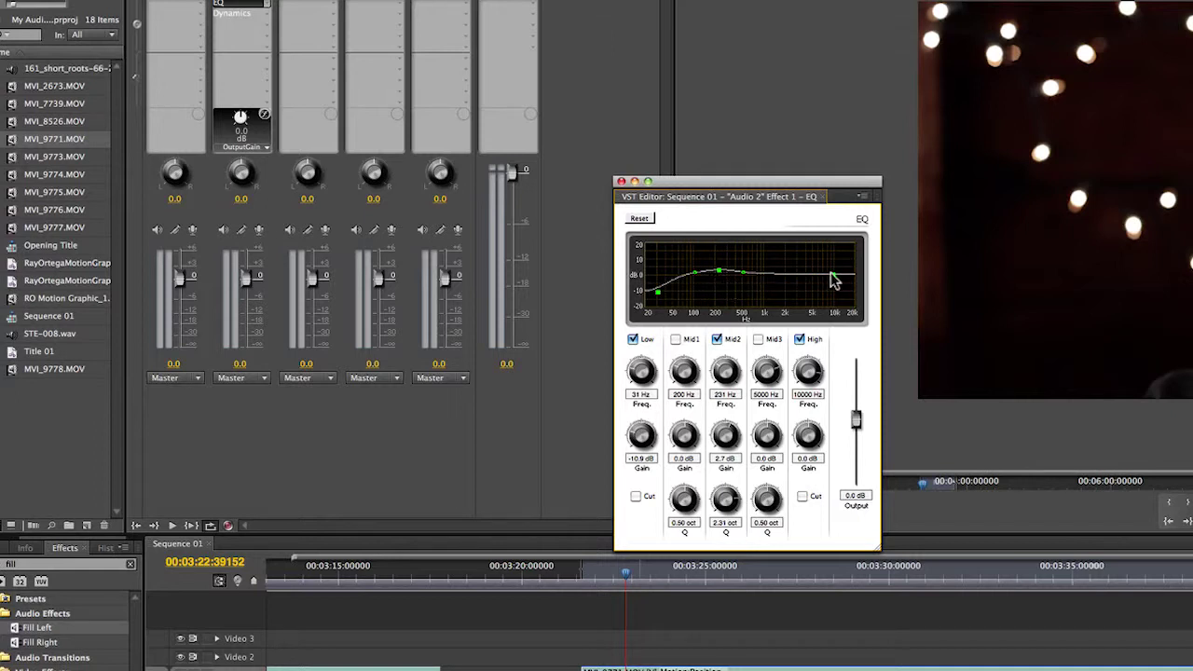
{"action": "left_click_drag", "start_coordinate": [837, 282], "coordinate": [834, 282]}
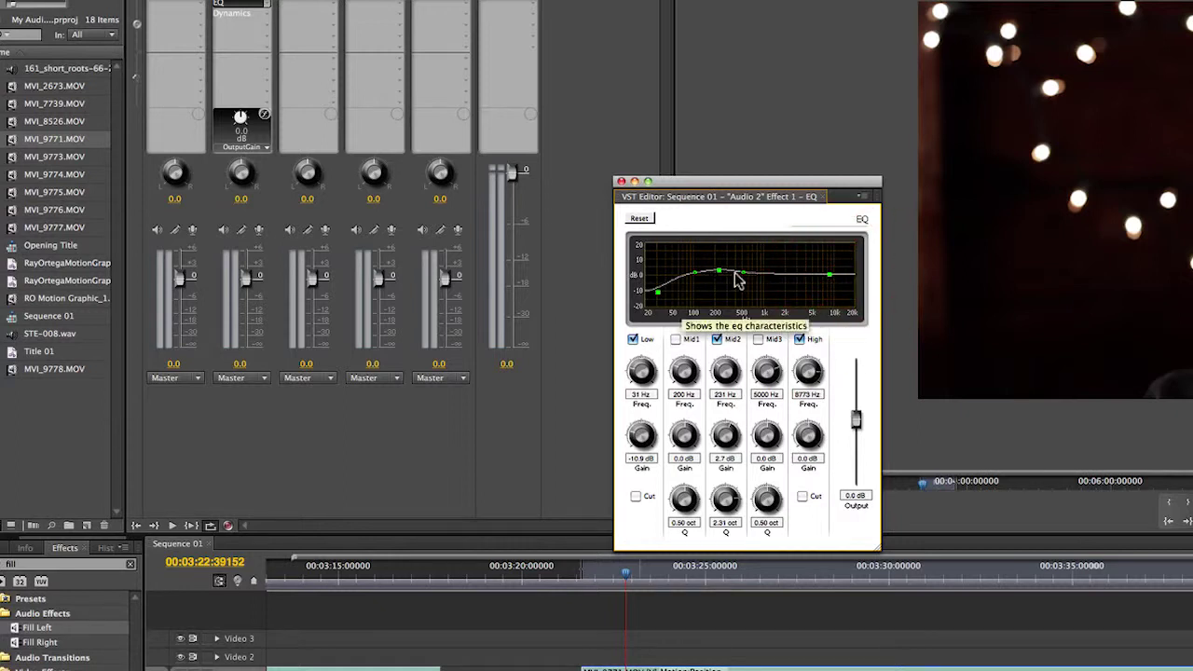
{"action": "left_click", "coordinate": [640, 218]}
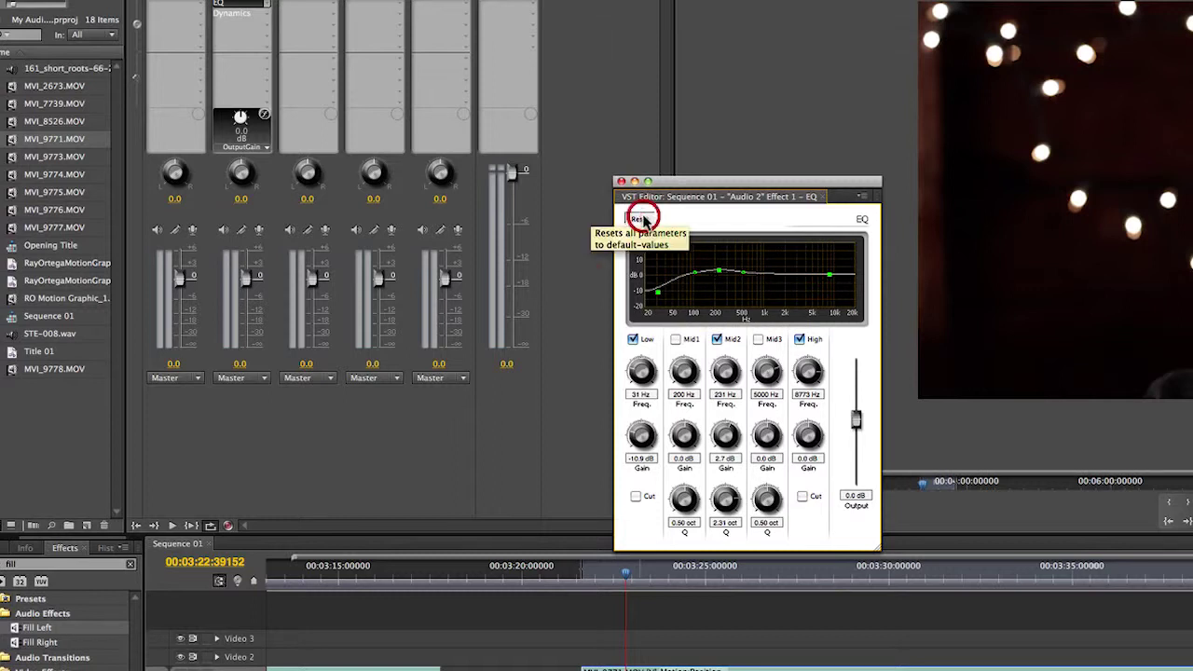
Enable the Low, Mid2 and High bands of the reset EQ.
{"action": "left_click", "coordinate": [633, 339]}
{"action": "left_click", "coordinate": [717, 340]}
{"action": "left_click", "coordinate": [799, 339]}
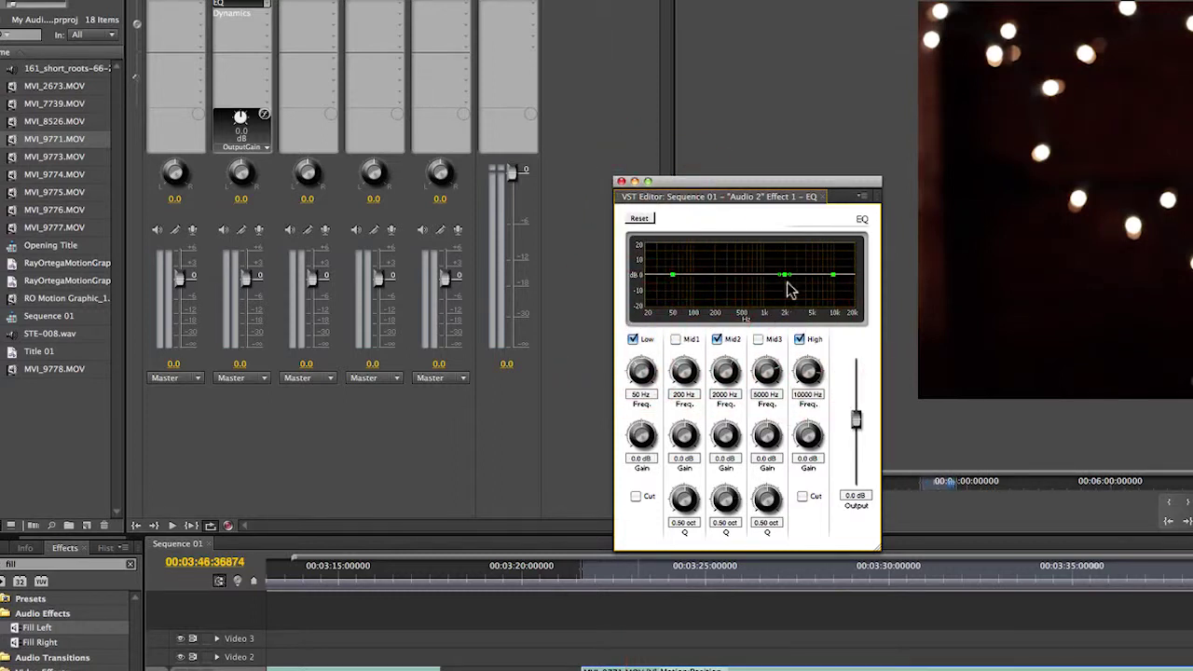
Set Mid2 to about 640 Hz and -0.9 dB, and lower the Low band to about 31 Hz and -8.8 dB during playback.
{"action": "left_click_drag", "start_coordinate": [786, 277], "coordinate": [754, 276]}
{"action": "key", "text": "space"}
{"action": "mouse_move", "coordinate": [673, 275]}
{"action": "left_mouse_down"}
{"action": "mouse_move", "coordinate": [656, 276]}
{"action": "mouse_move", "coordinate": [659, 290]}
{"action": "left_mouse_up"}
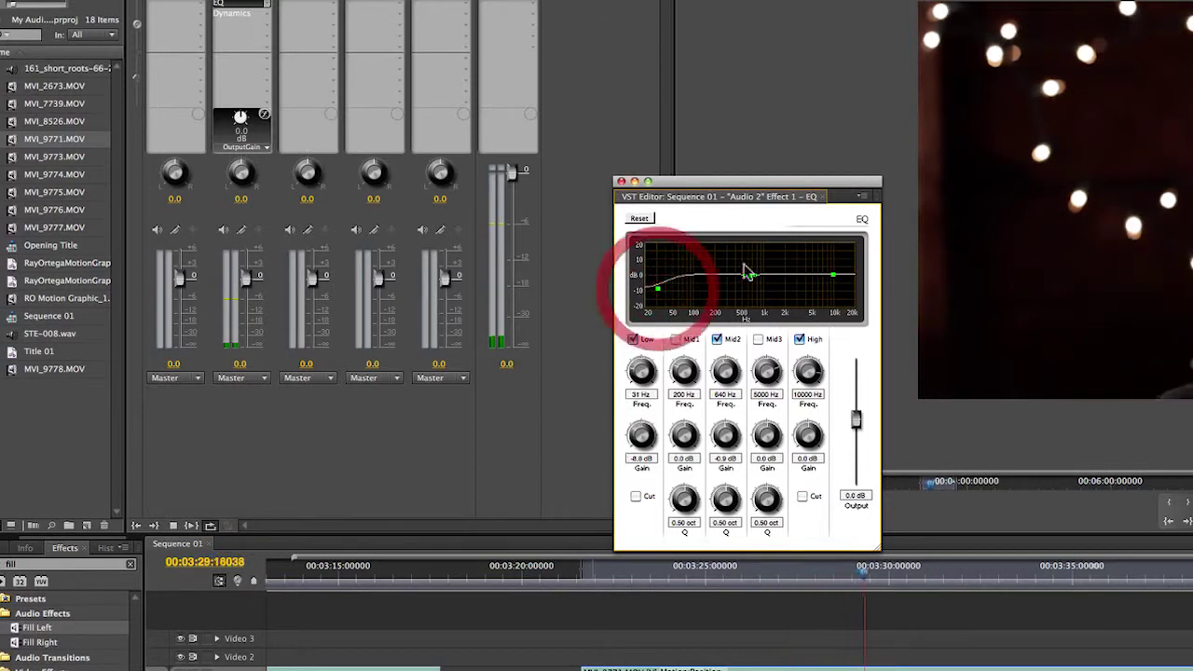
Adjust Mid2 to about 404 Hz, -2.7 dB and 2.66 oct, and the High band to about 10911 Hz at 0.0 dB.
{"action": "mouse_move", "coordinate": [746, 282]}
{"action": "left_mouse_down"}
{"action": "mouse_move", "coordinate": [698, 271]}
{"action": "mouse_move", "coordinate": [732, 284]}
{"action": "left_mouse_up"}
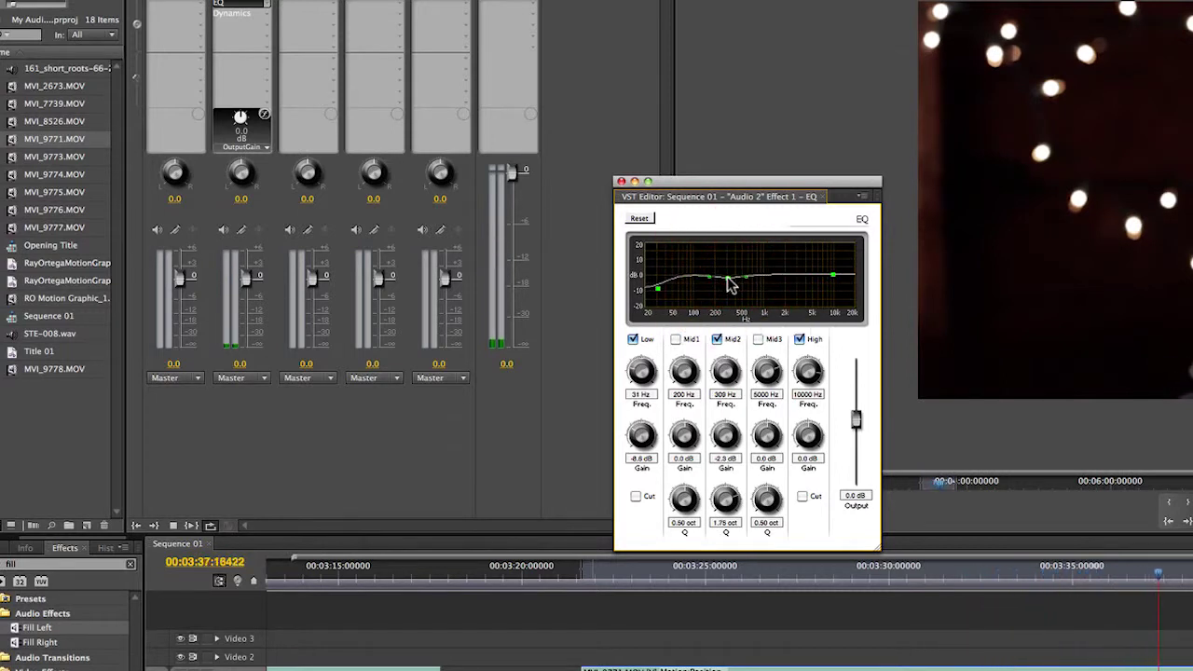
{"action": "mouse_move", "coordinate": [834, 276]}
{"action": "left_mouse_down"}
{"action": "mouse_move", "coordinate": [817, 270]}
{"action": "mouse_move", "coordinate": [841, 289]}
{"action": "mouse_move", "coordinate": [824, 280]}
{"action": "left_mouse_up"}
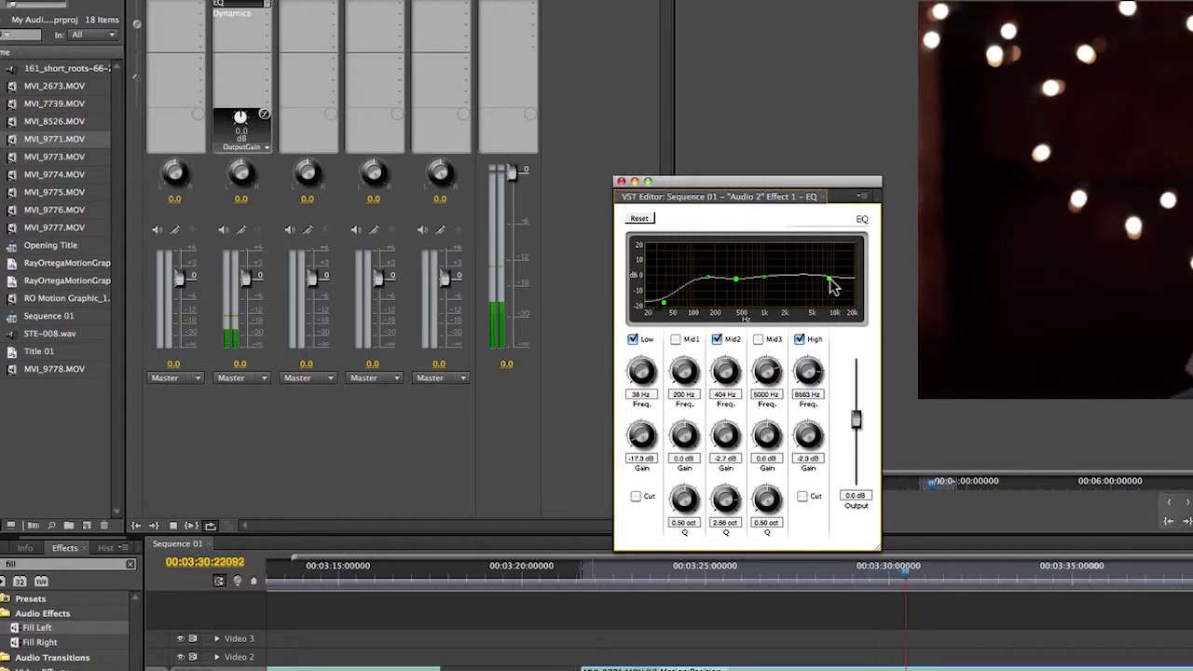
{"action": "mouse_move", "coordinate": [830, 279]}
{"action": "left_mouse_down"}
{"action": "mouse_move", "coordinate": [803, 277]}
{"action": "mouse_move", "coordinate": [799, 289]}
{"action": "mouse_move", "coordinate": [845, 269]}
{"action": "mouse_move", "coordinate": [836, 277]}
{"action": "left_mouse_up"}
Enable Mid3 at about 3170 Hz, -4.1 dB and 1.33 oct, and lower the Low band to about 30 Hz and -18.8 dB.
{"action": "left_click", "coordinate": [759, 340]}
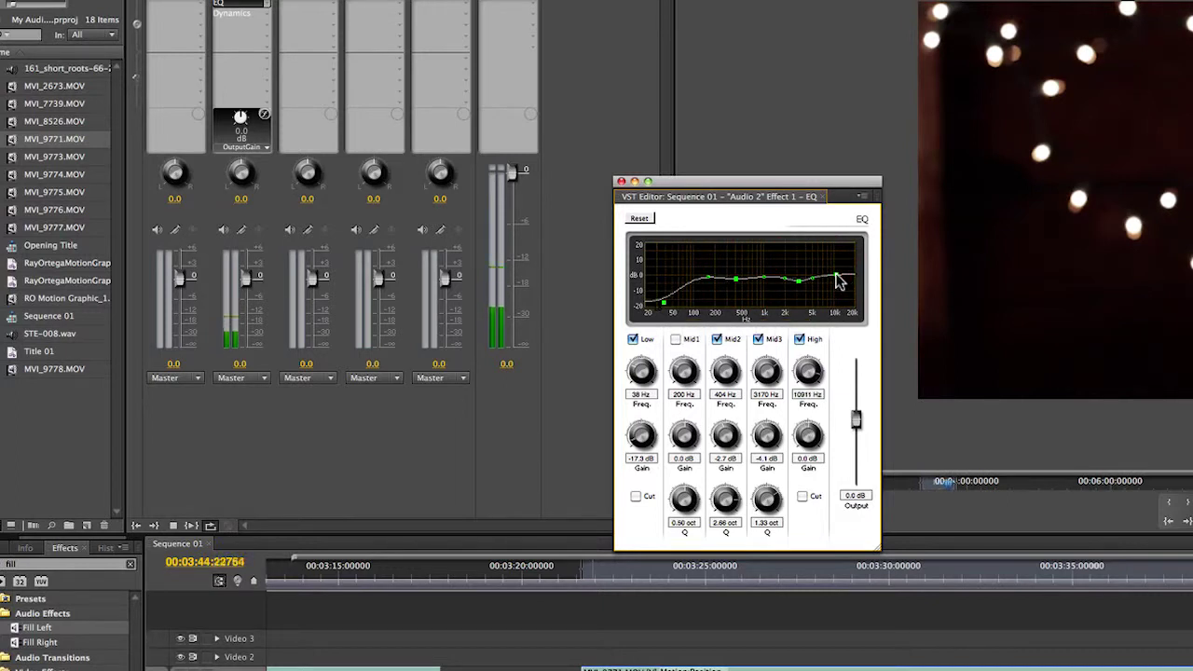
{"action": "left_click", "coordinate": [836, 277]}
{"action": "mouse_move", "coordinate": [665, 305]}
{"action": "left_mouse_down"}
{"action": "mouse_move", "coordinate": [643, 297]}
{"action": "mouse_move", "coordinate": [658, 308]}
{"action": "left_mouse_up"}
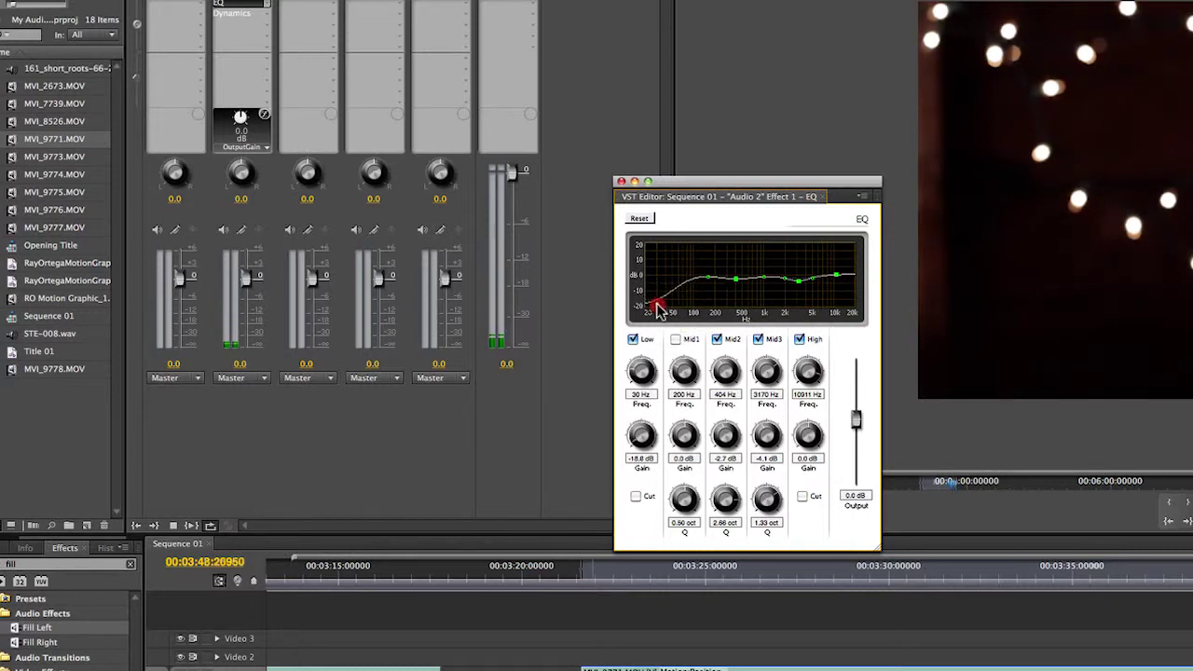